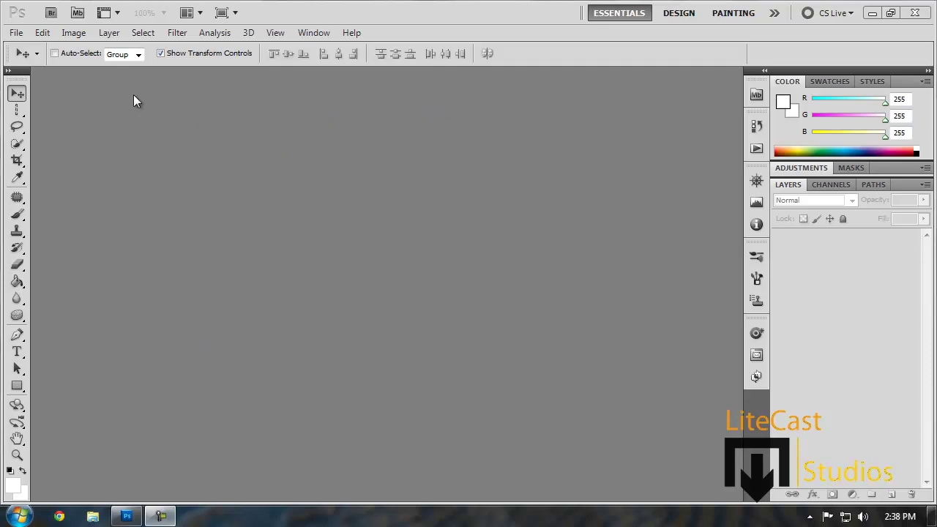
Step: Open the summer-fruits1.jpg photo as a new document
click(18, 34)
click(33, 61)
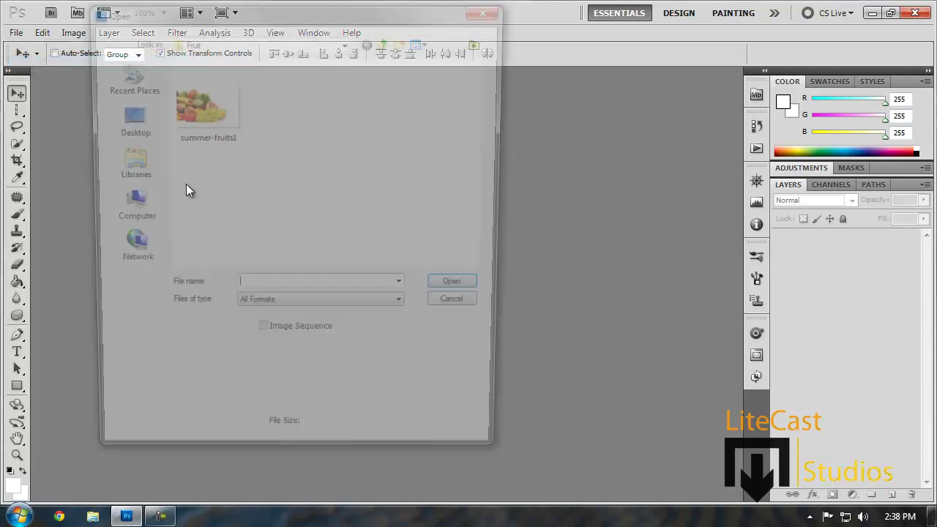
double_click(184, 119)
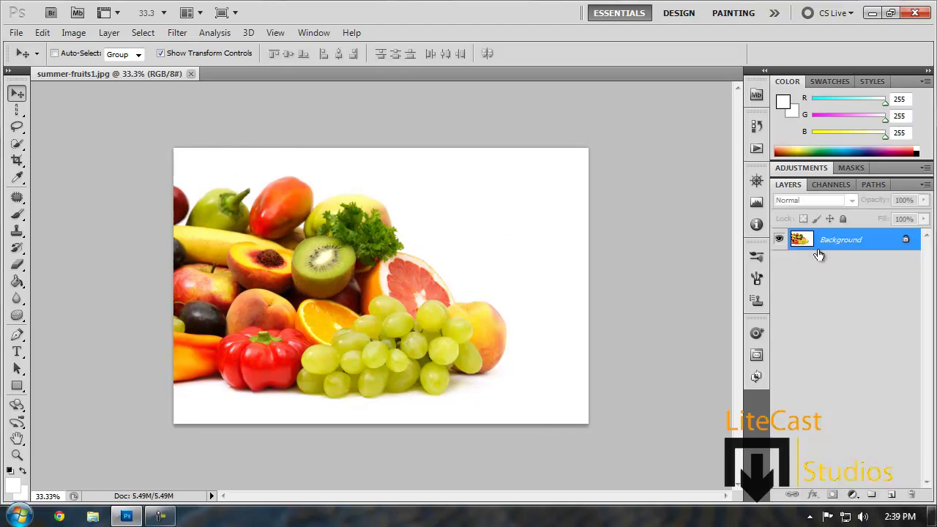
Step: Duplicate the Background layer, hide the Background copy, and select the original Background layer
right_click(823, 247)
click(829, 279)
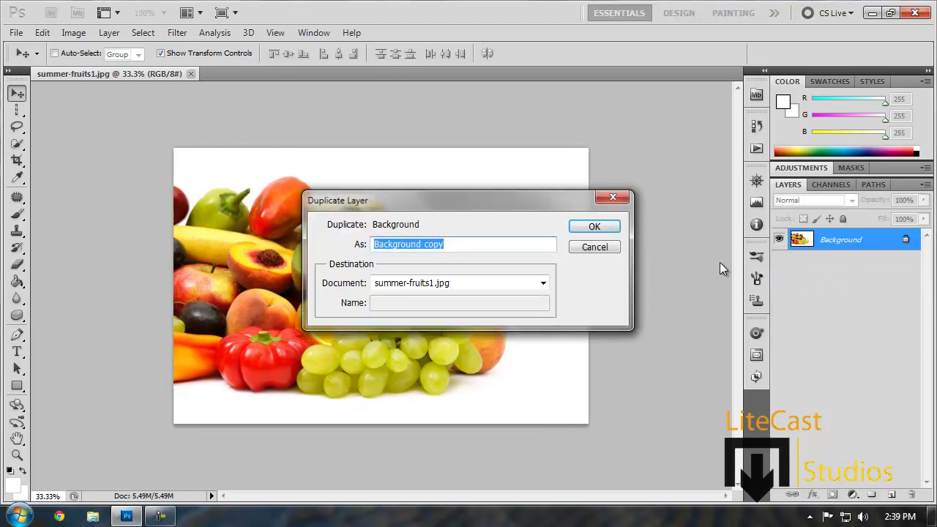
click(590, 229)
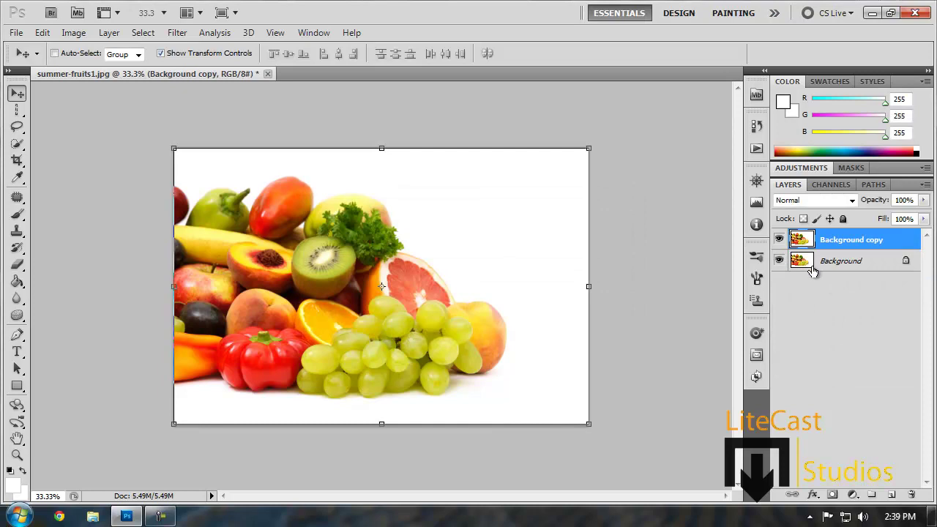
click(779, 241)
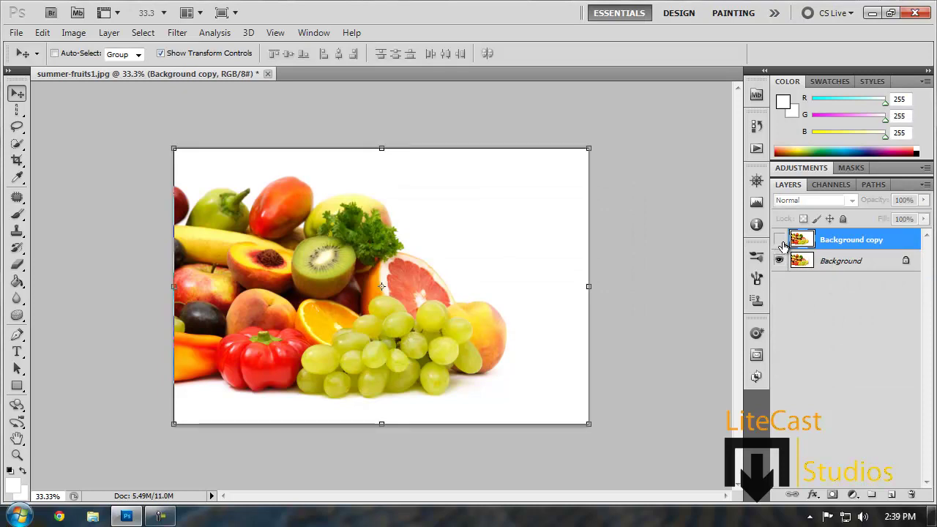
click(834, 271)
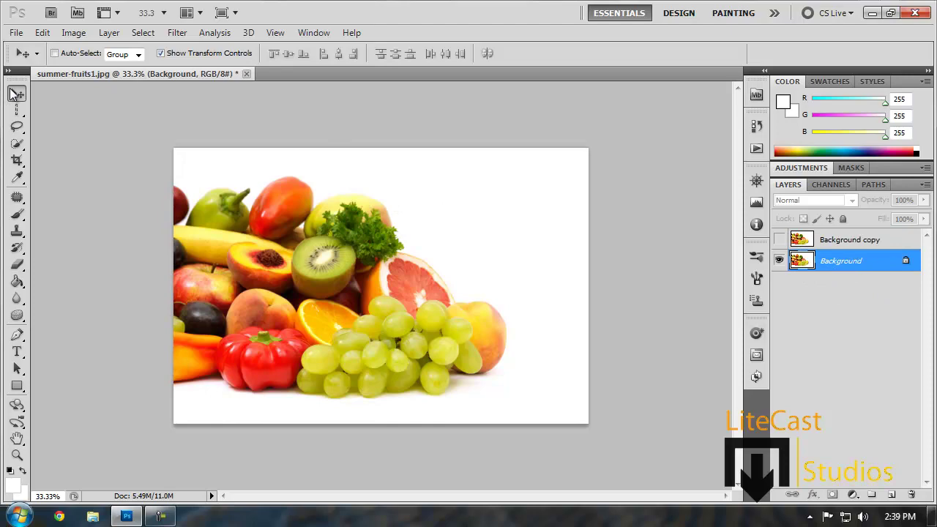
Step: Apply Black & White to the Background layer with the default mix
click(73, 33)
mouse_move(109, 74)
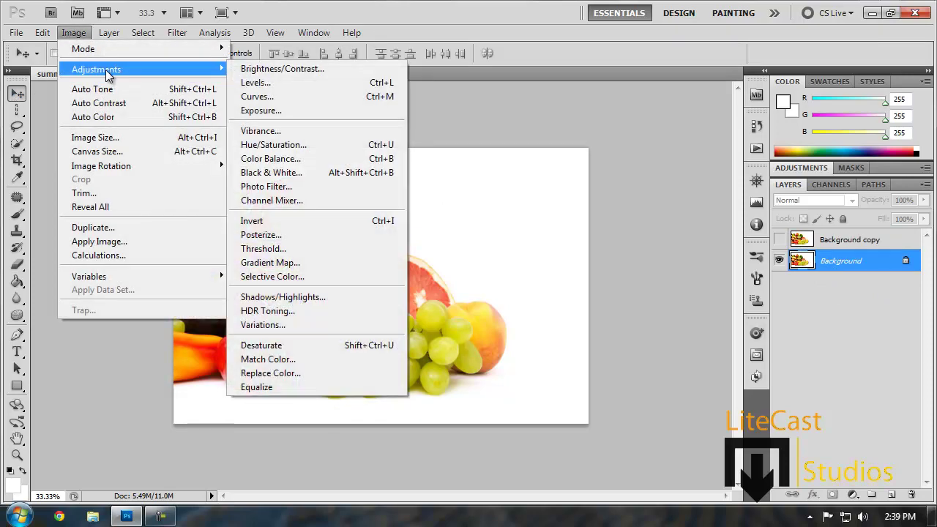
click(289, 174)
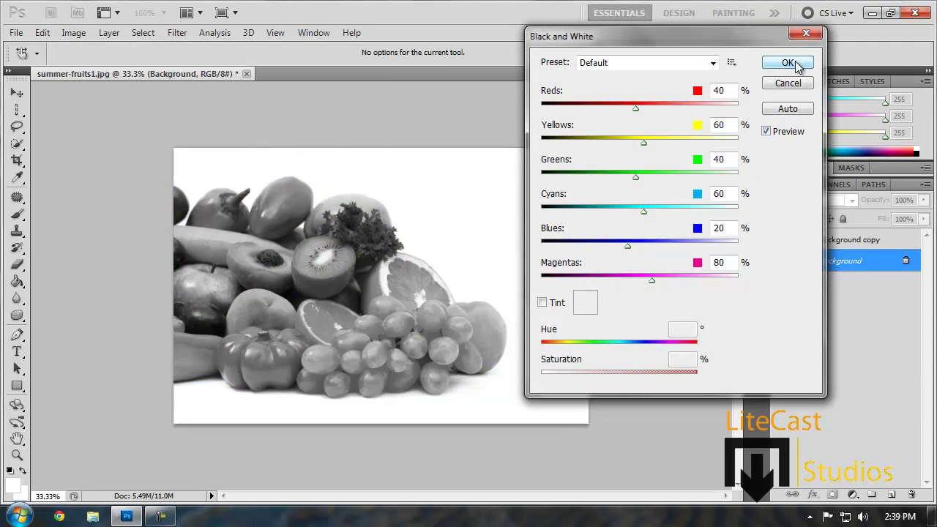
click(788, 63)
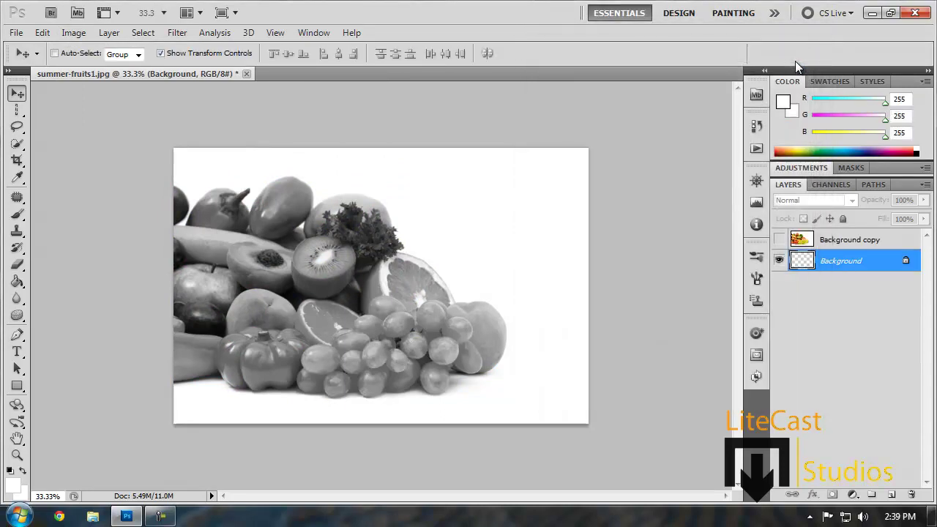
Step: Show the Background copy and erase its colour around the kiwi with a 139 px eraser
click(808, 243)
click(779, 240)
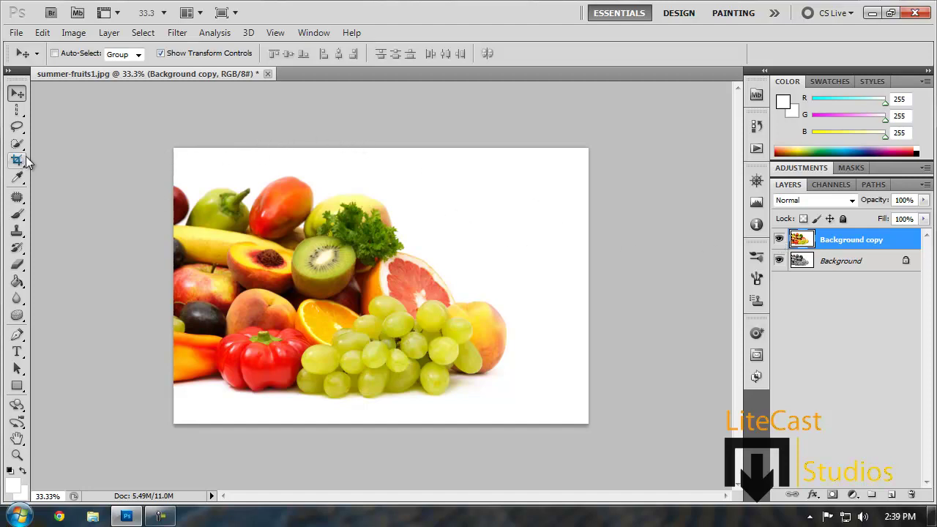
click(17, 266)
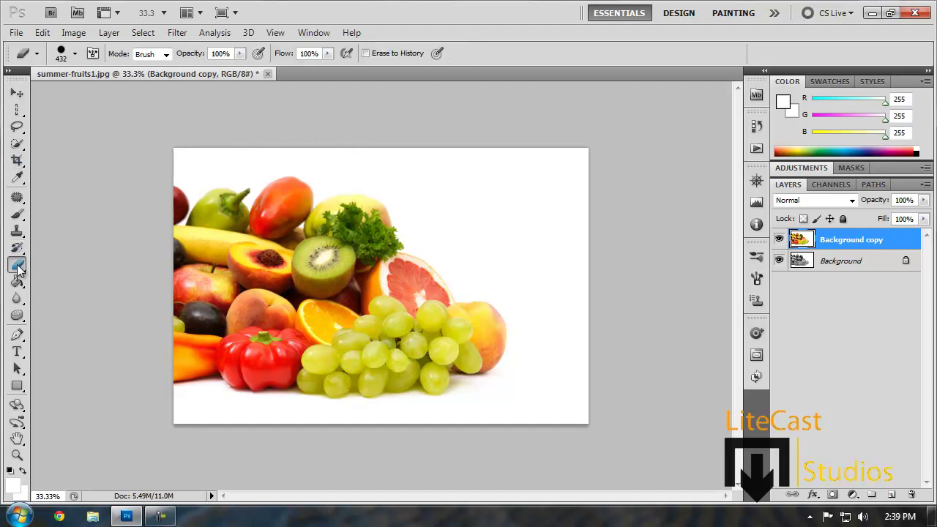
click(76, 56)
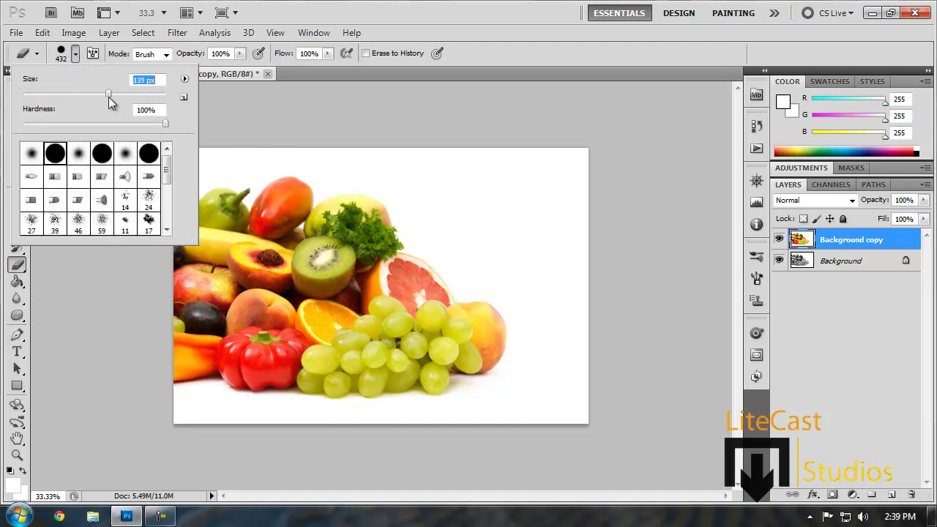
click(206, 129)
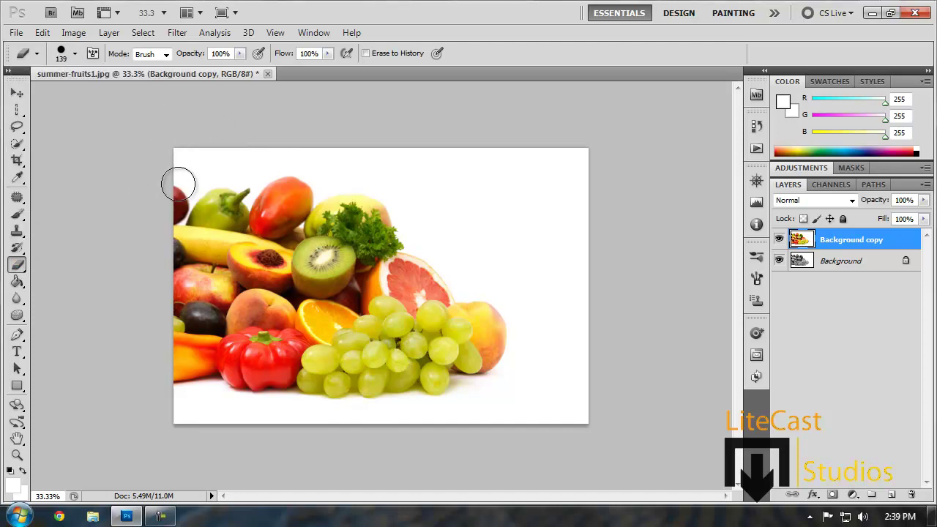
mouse_move(173, 198)
mouse_down()
mouse_move(236, 194)
mouse_move(191, 207)
mouse_move(300, 194)
mouse_move(208, 201)
mouse_move(183, 238)
mouse_move(187, 207)
mouse_move(167, 389)
mouse_move(191, 313)
mouse_move(189, 358)
mouse_move(209, 383)
mouse_move(209, 310)
mouse_move(274, 391)
mouse_move(442, 402)
mouse_move(236, 408)
mouse_move(502, 370)
mouse_move(310, 390)
mouse_move(484, 346)
mouse_move(546, 318)
mouse_move(384, 366)
mouse_up()
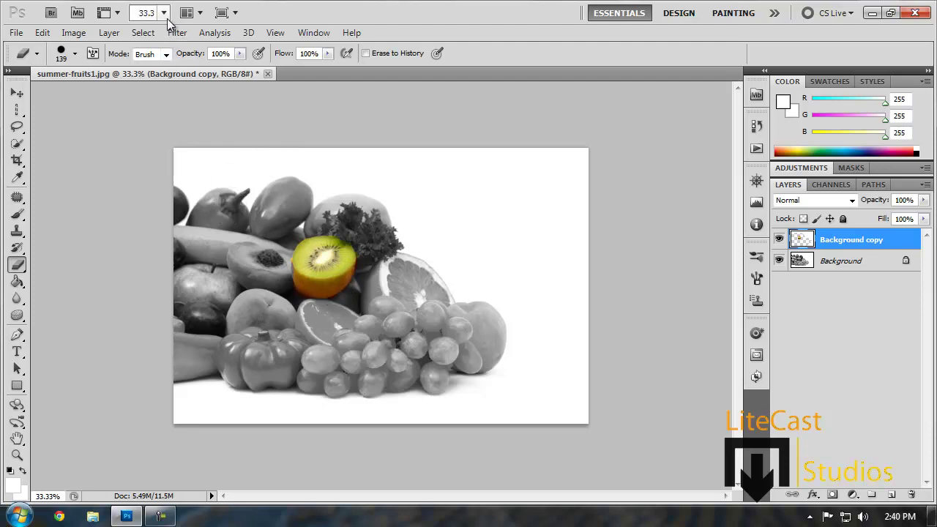
Step: Zoom to 200% and bring the kiwi into view
click(164, 12)
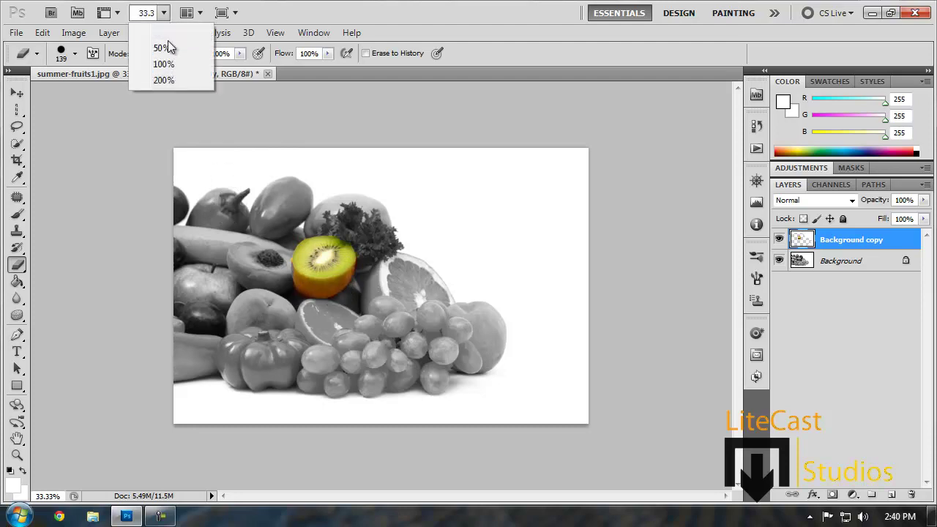
click(159, 82)
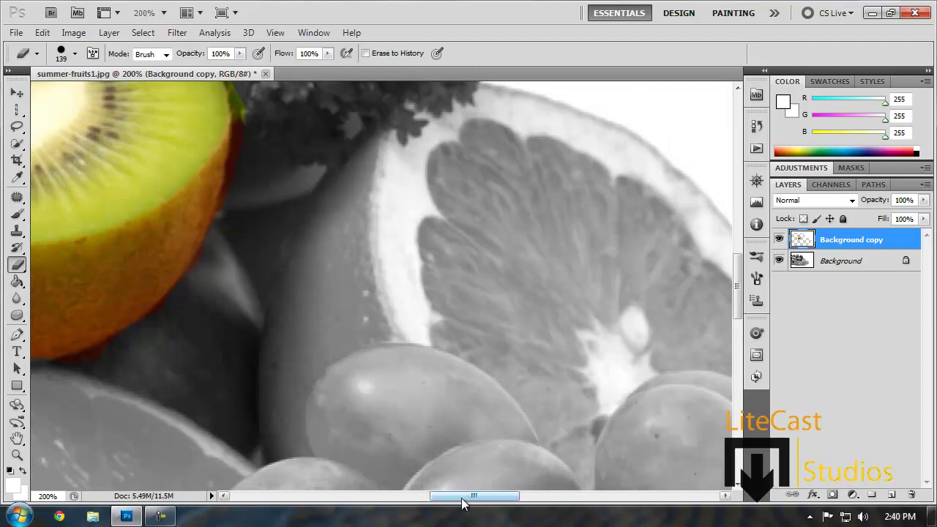
drag(463, 504, 399, 496)
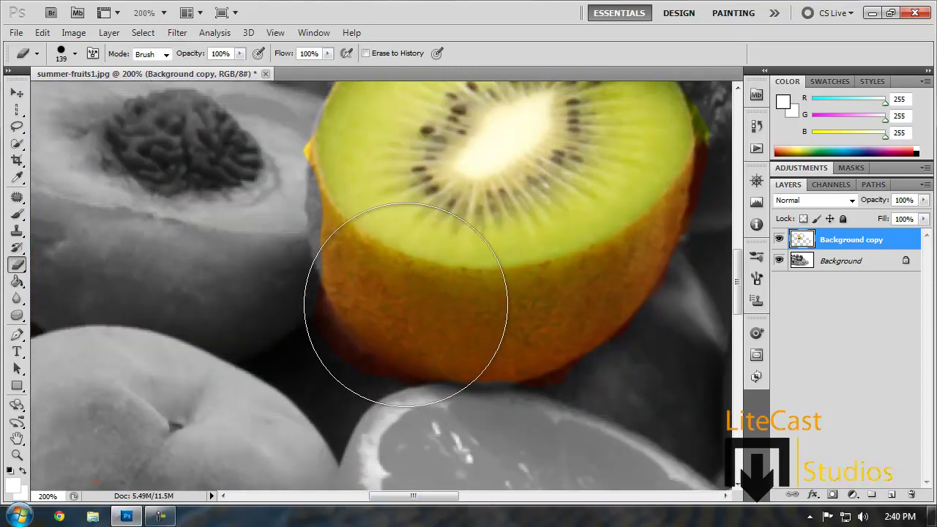
scroll(406, 304, up, 4)
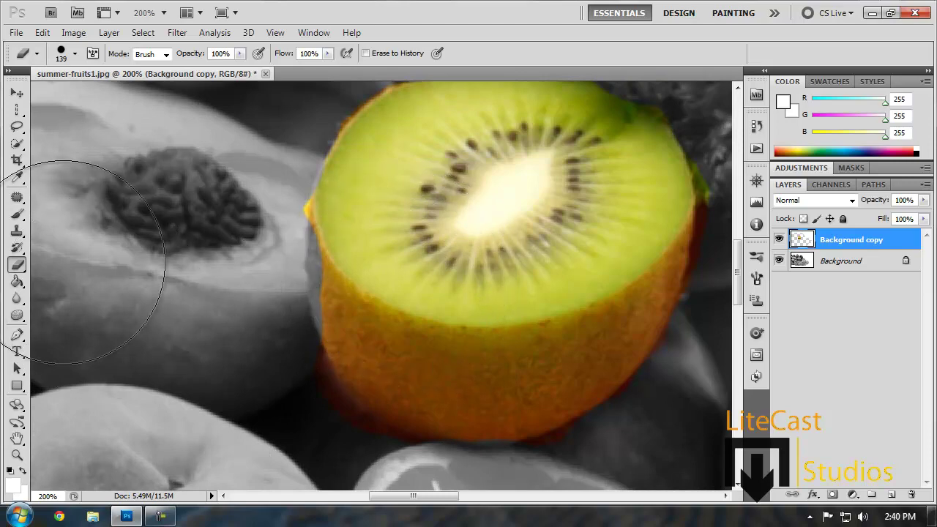
Step: Restore the original colour along the kiwi's left edge with the History Brush
click(17, 247)
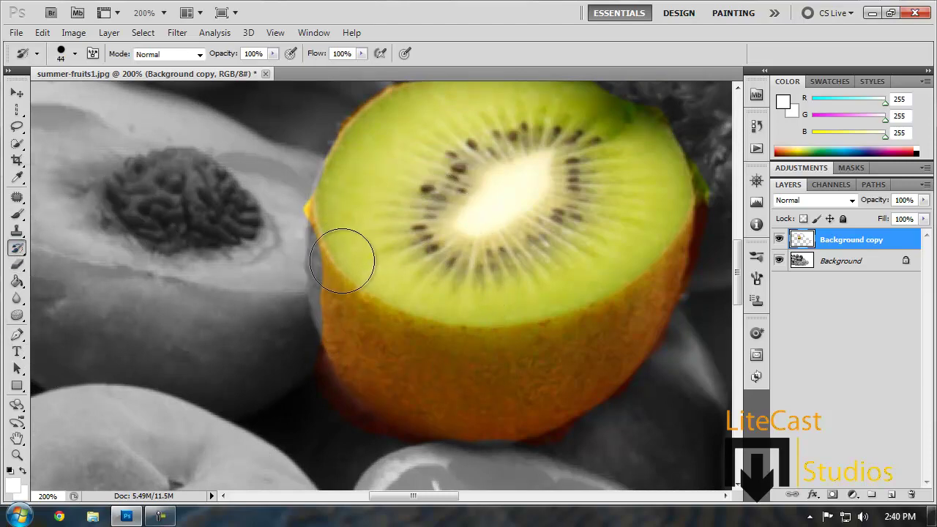
mouse_move(342, 262)
mouse_down()
mouse_move(339, 244)
mouse_move(335, 251)
mouse_move(345, 237)
mouse_up()
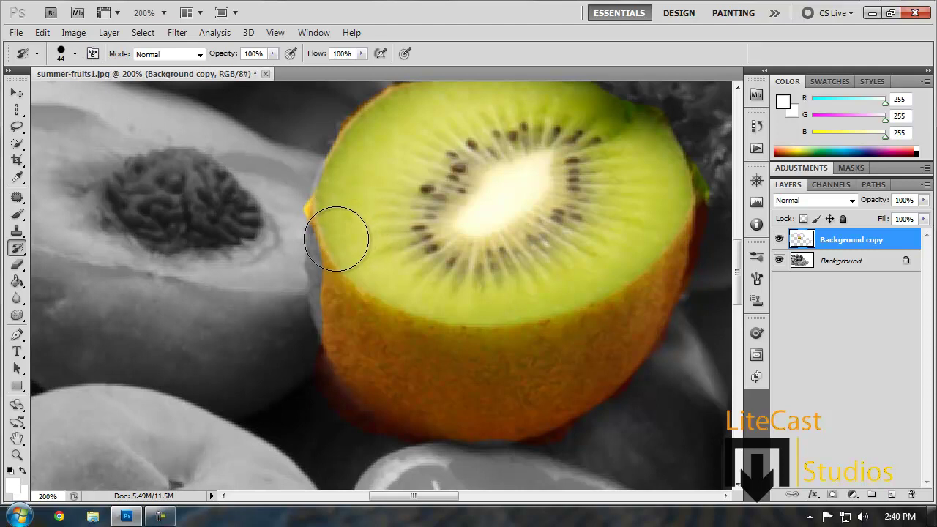
mouse_move(339, 245)
mouse_down()
mouse_move(347, 320)
mouse_move(338, 282)
mouse_move(345, 212)
mouse_move(337, 211)
mouse_move(345, 180)
mouse_up()
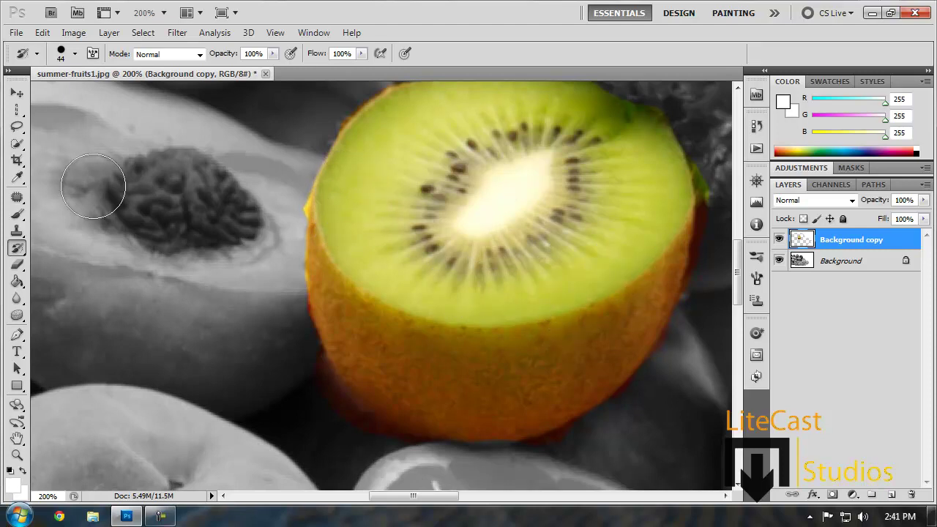
Step: Switch to the Eraser and reduce its brush size to 24 px
click(17, 264)
click(74, 55)
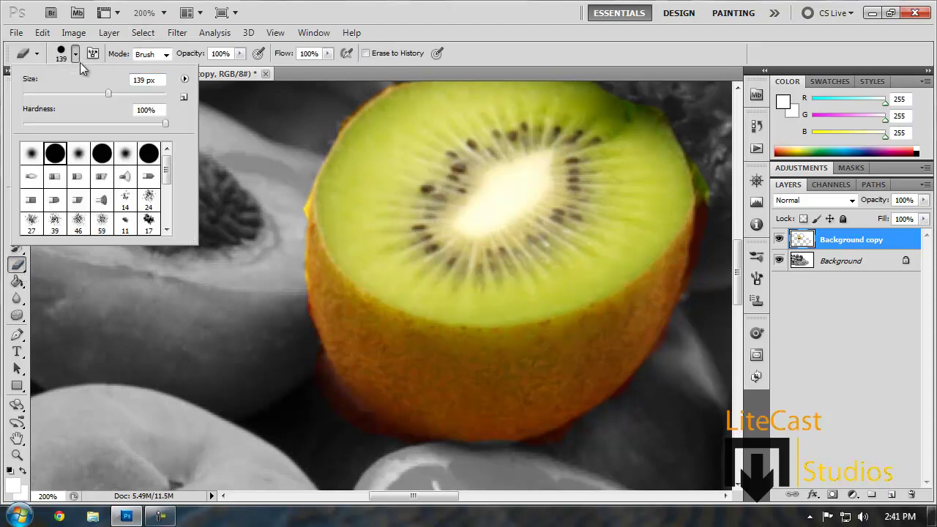
drag(108, 98, 58, 96)
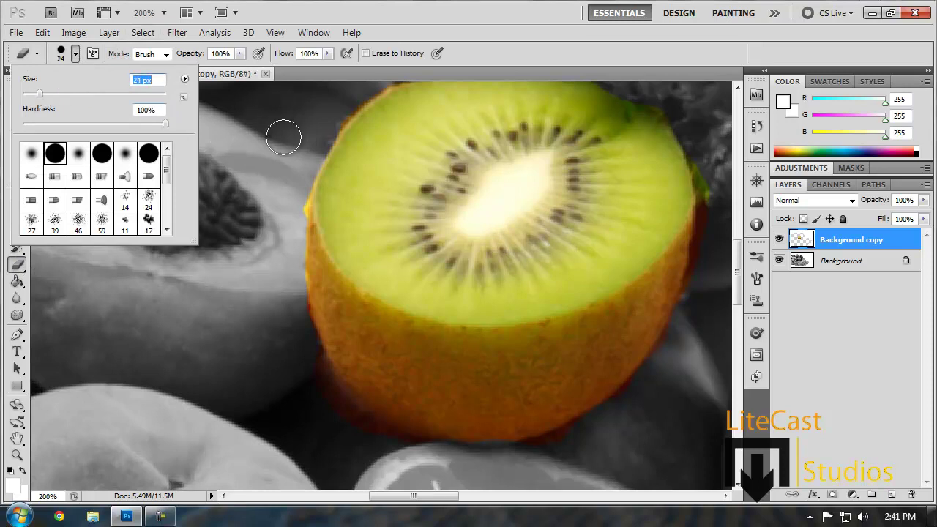
click(289, 192)
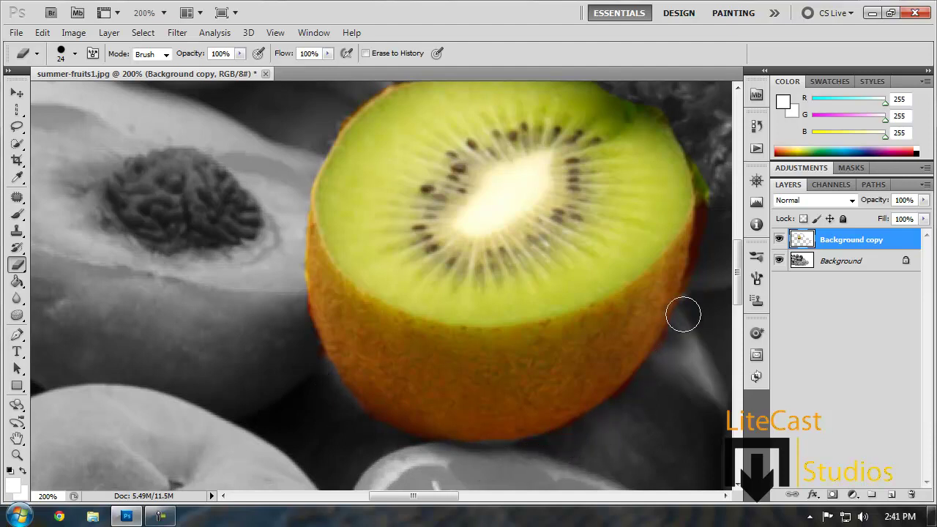
Step: Erase the stray green fringe along the kiwi's right edge
mouse_move(704, 192)
mouse_down()
mouse_move(703, 159)
mouse_move(715, 203)
mouse_move(688, 332)
mouse_move(616, 416)
mouse_move(650, 388)
mouse_move(710, 264)
mouse_move(711, 165)
mouse_move(691, 117)
mouse_up()
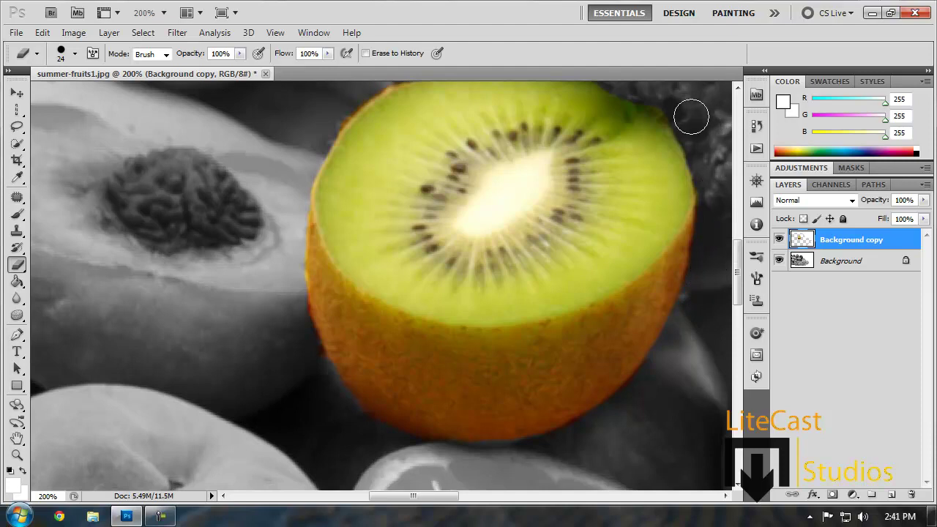
scroll(722, 322, up, 2)
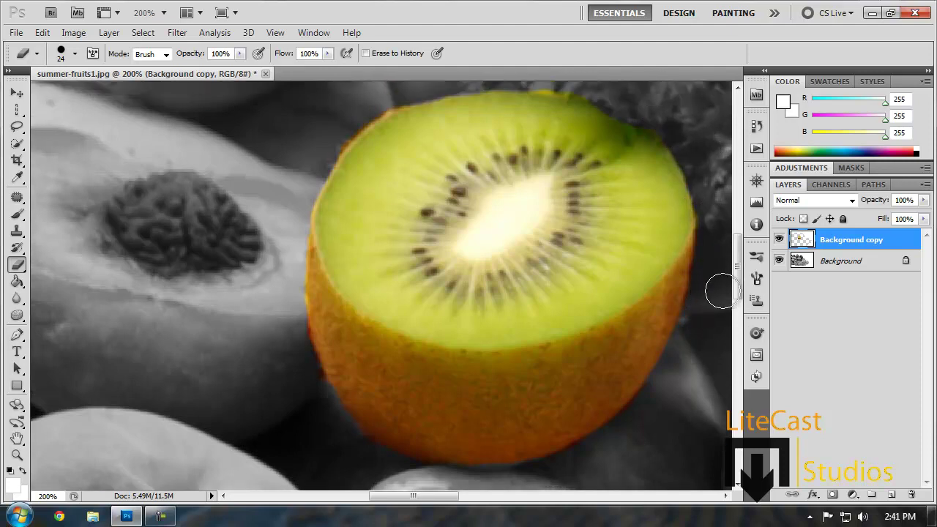
scroll(517, 98, up, 4)
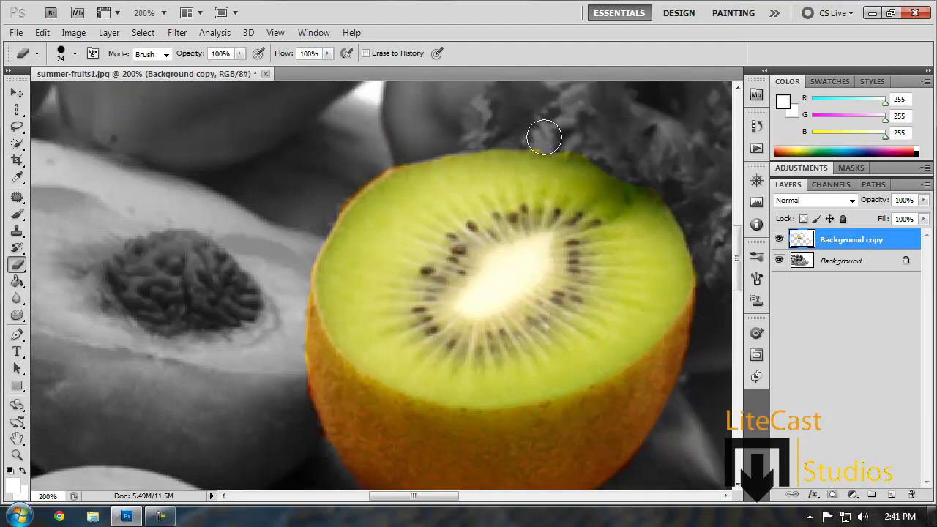
click(737, 314)
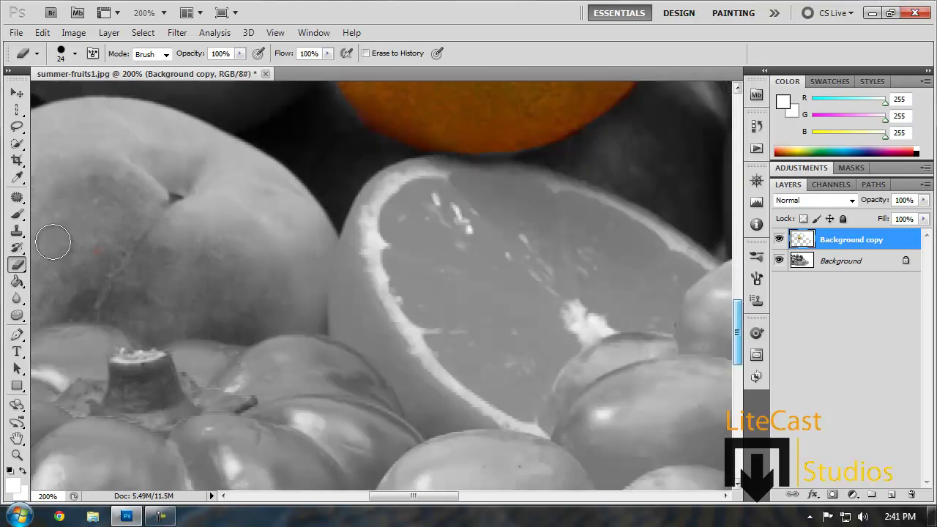
scroll(52, 242, down, 5)
Step: Reselect the History Brush and bring the kiwi back on screen
click(18, 247)
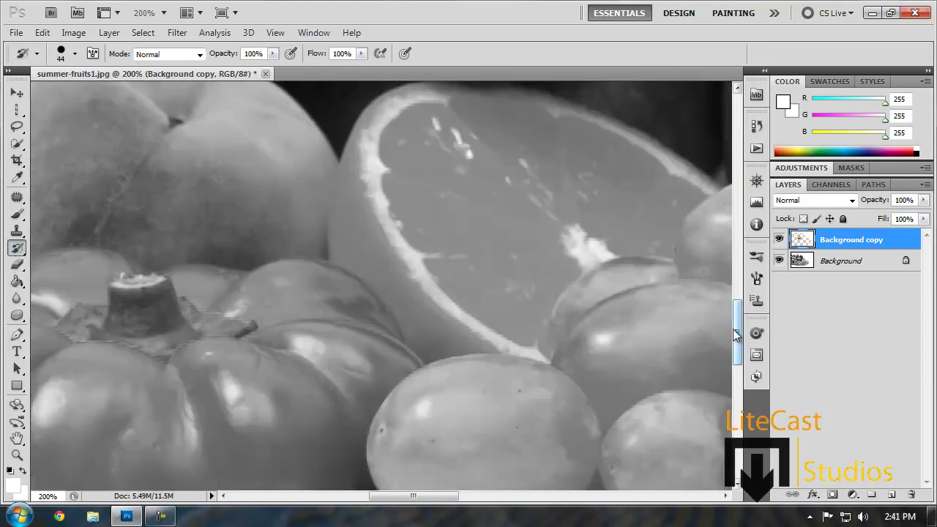
drag(738, 307, 737, 236)
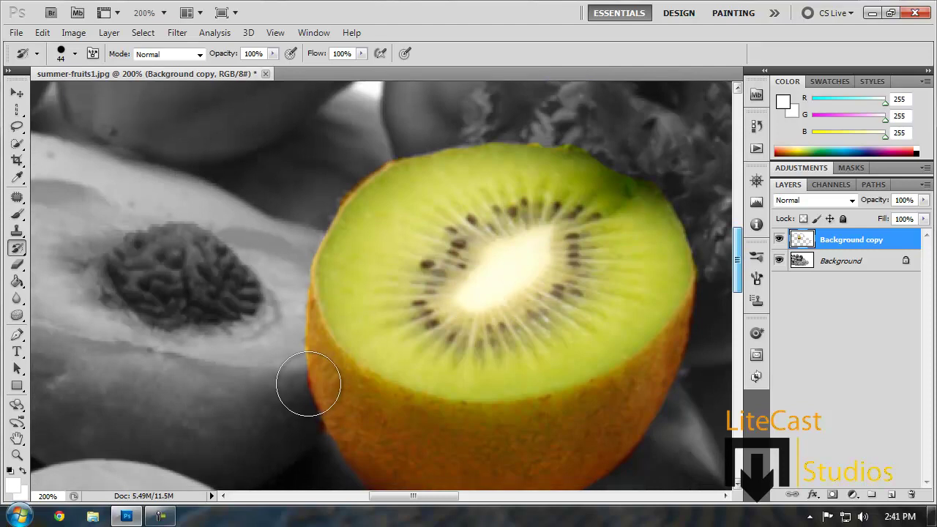
scroll(356, 377, down, 3)
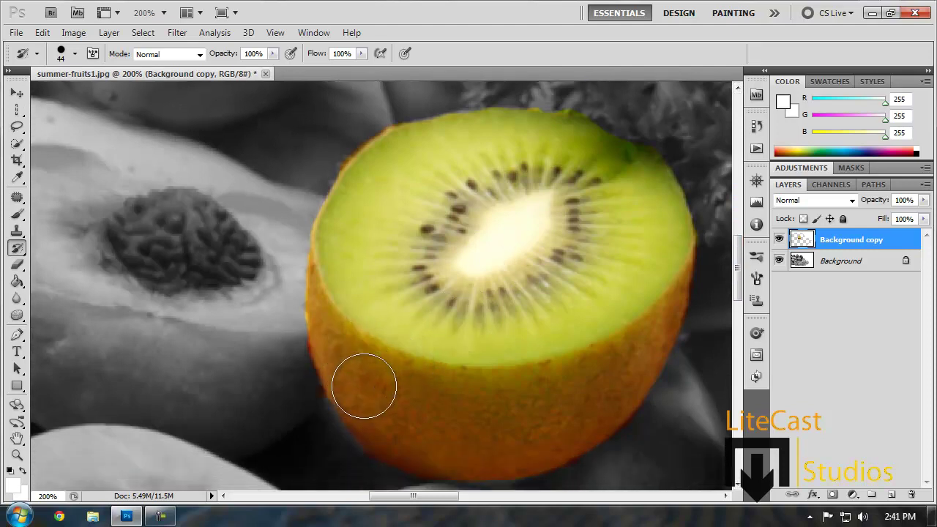
scroll(359, 387, down, 1)
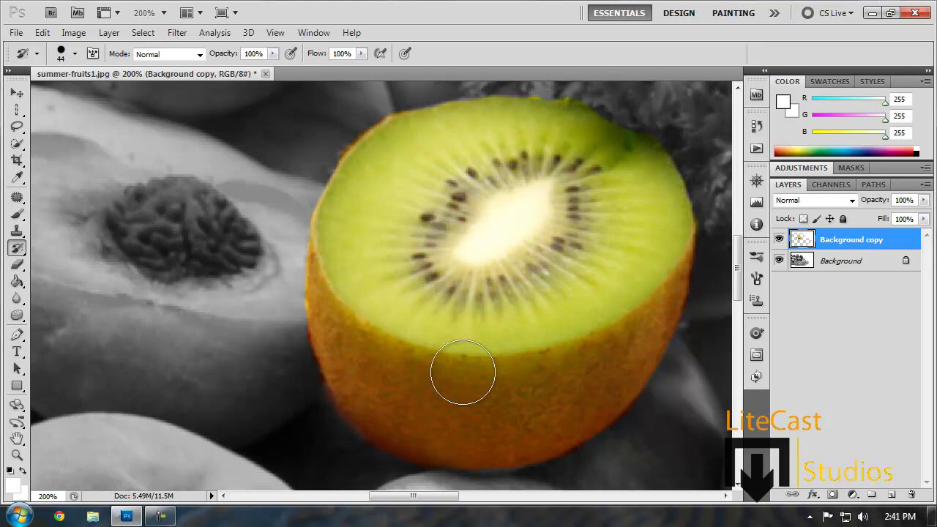
Step: Zoom out to 100% then 50% to review the finished colour-splash photo
click(164, 12)
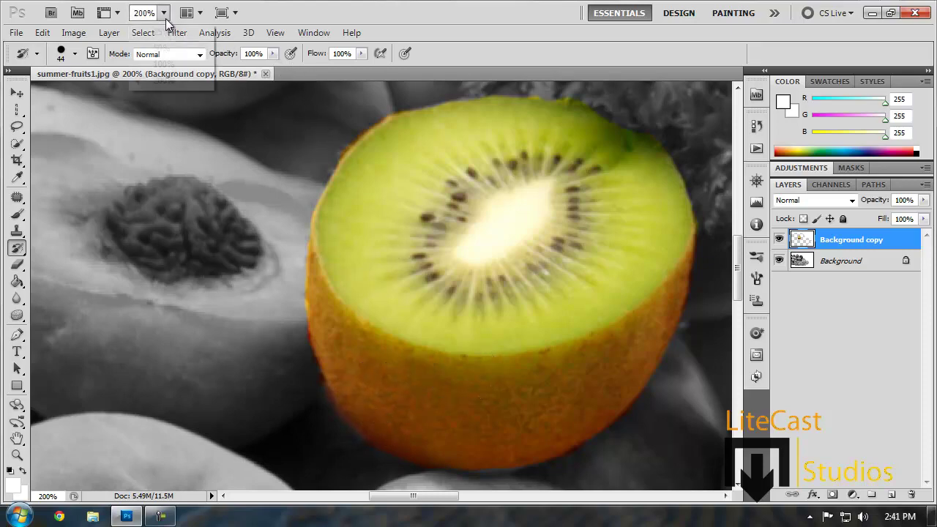
click(163, 64)
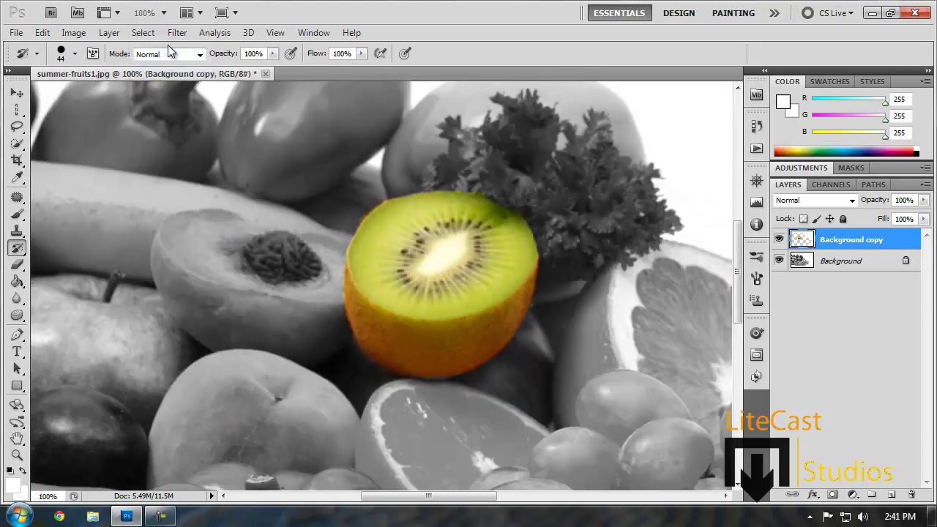
click(164, 12)
click(161, 48)
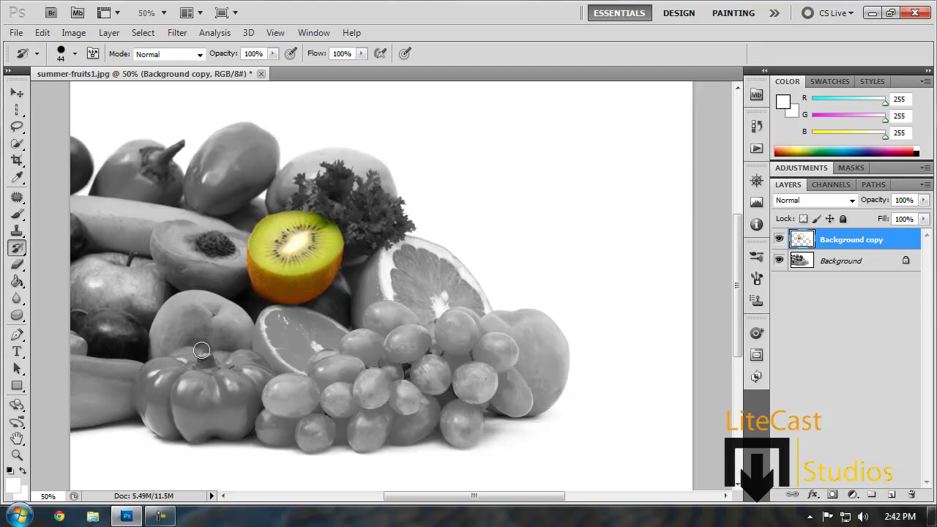
click(20, 33)
click(21, 36)
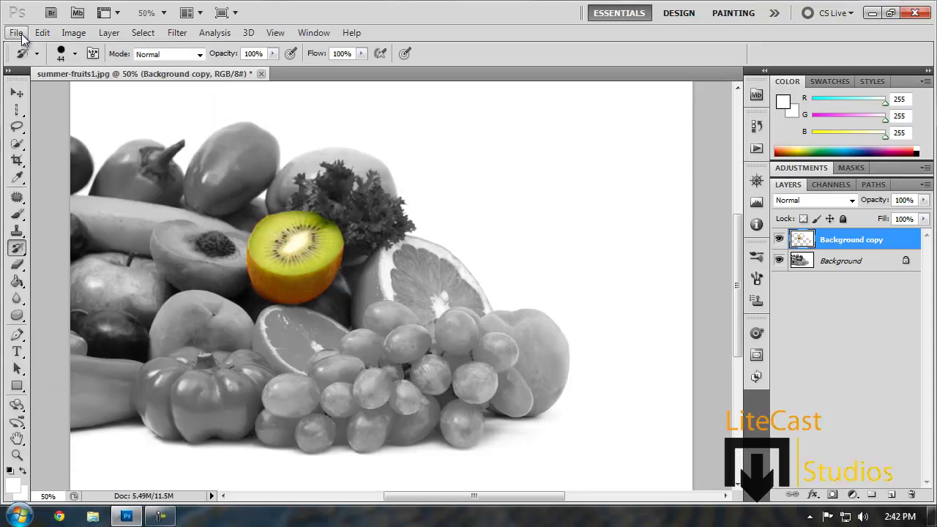